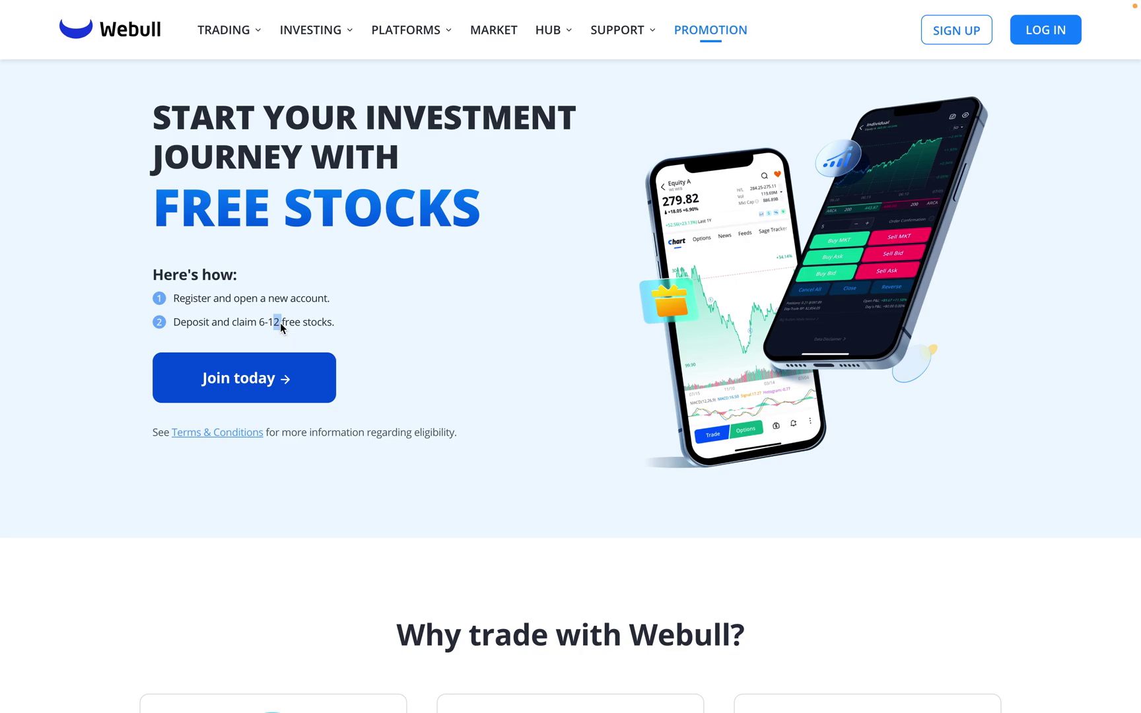
# Step: Scroll the Webull page down to the 'Why trade with Webull?' feature cards
pyautogui.scroll(-8, 332, 496)
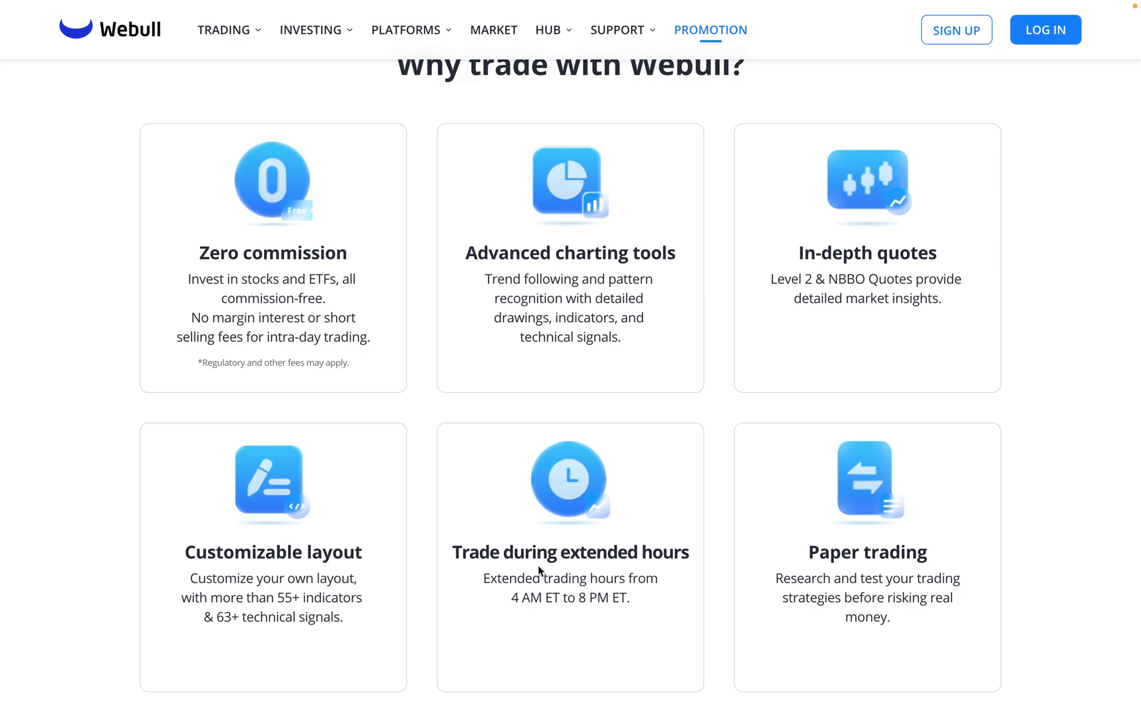
# Step: Switch to the TradingView desktop space showing the TSLA daily chart and watchlist
pyautogui.hotkey('ctrl', 'Up')
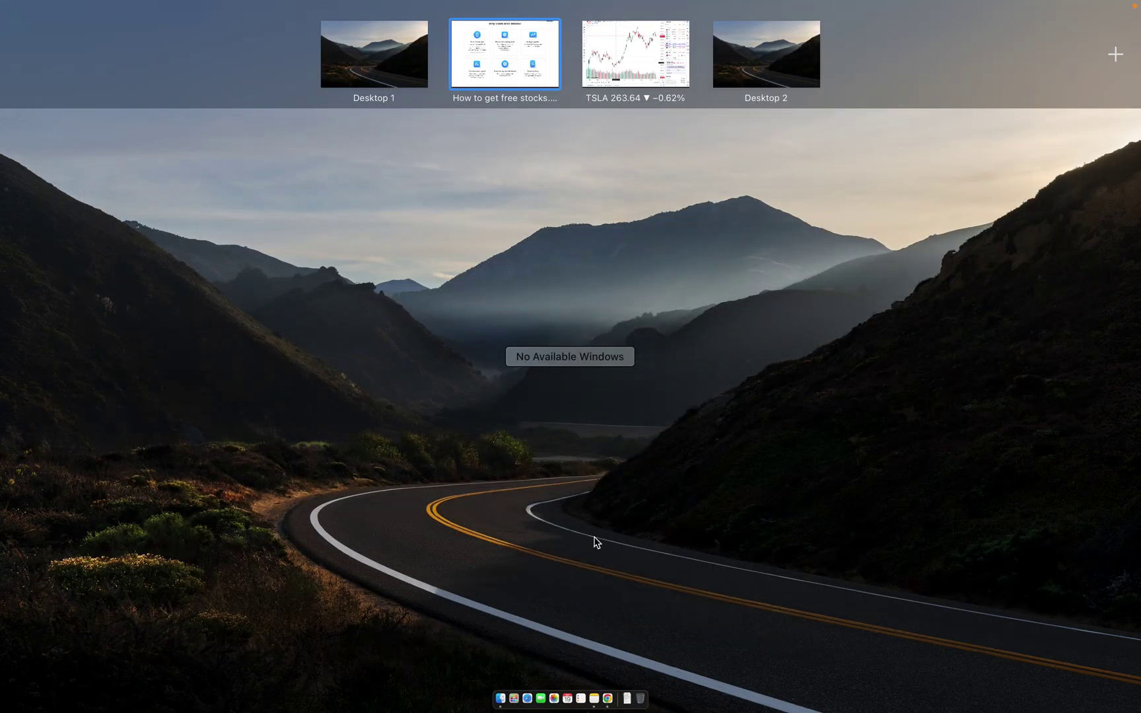
pyautogui.click(655, 61)
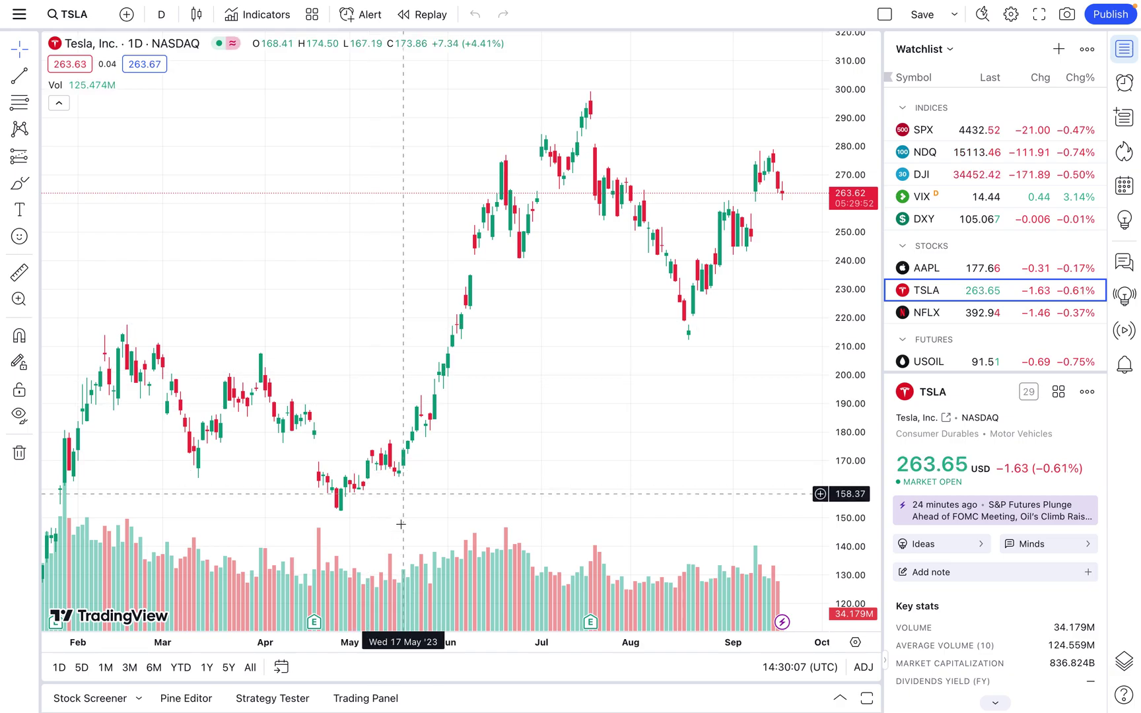
# Step: Open the Trading Panel broker list, enlarge it, and scroll down to Webull
pyautogui.click(365, 698)
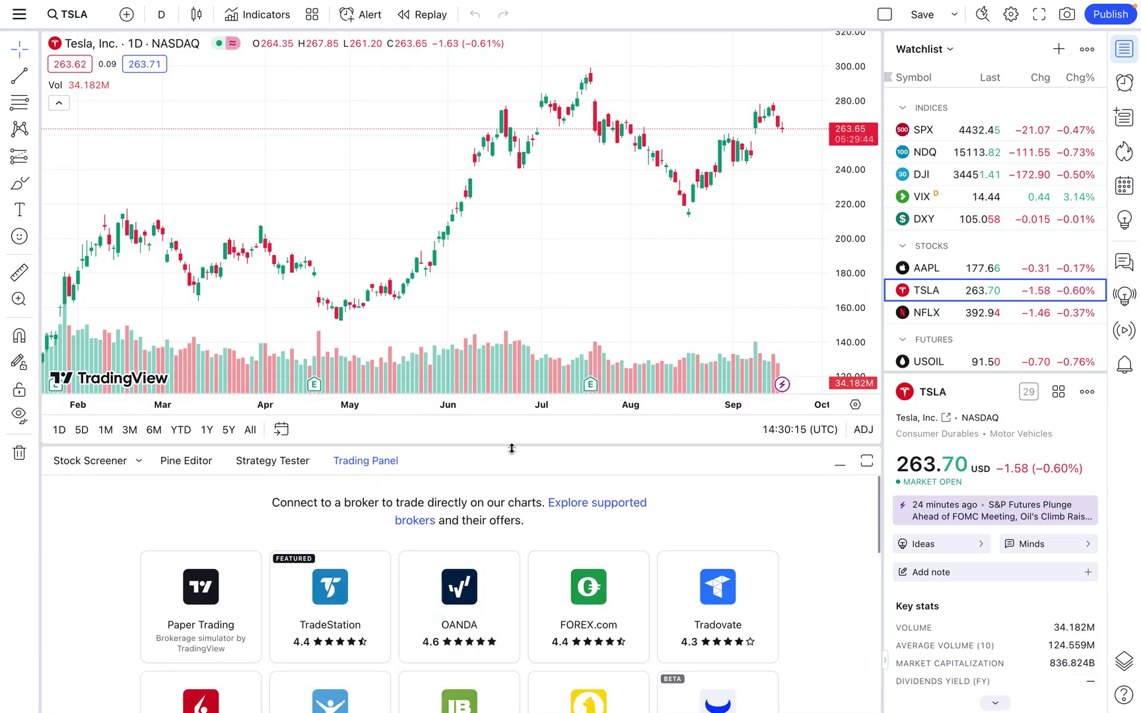
pyautogui.moveTo(510, 427); pyautogui.dragTo(510, 274)
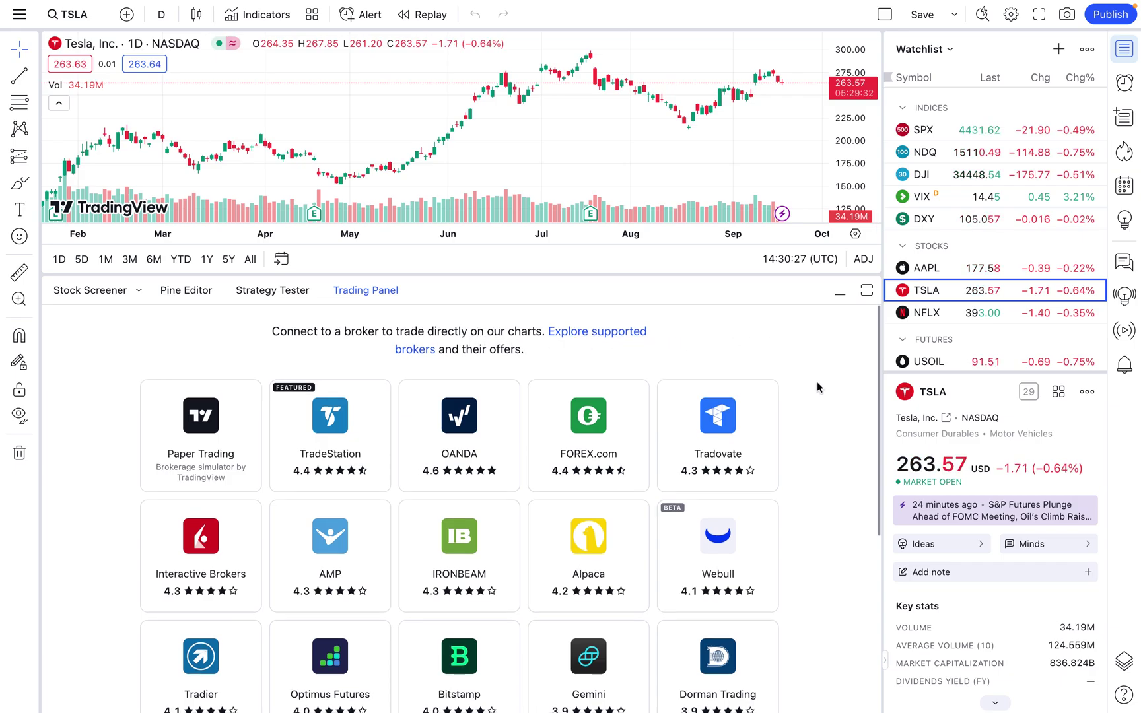
pyautogui.scroll(-1, 817, 383)
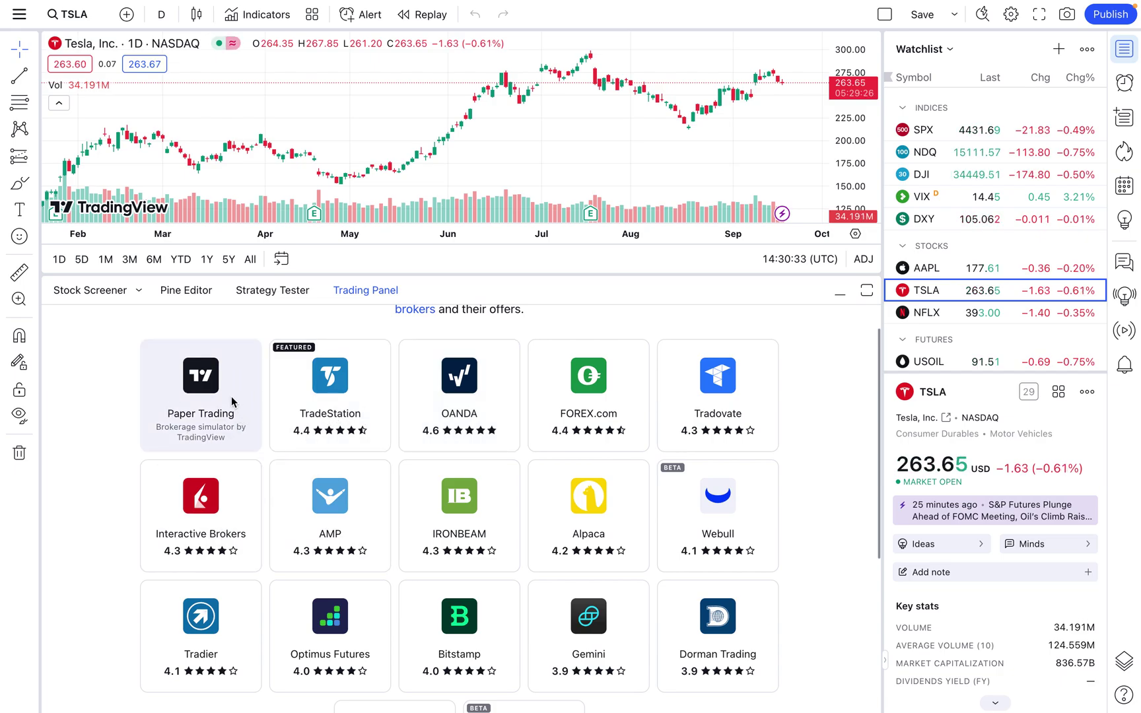
pyautogui.scroll(-1, 323, 500)
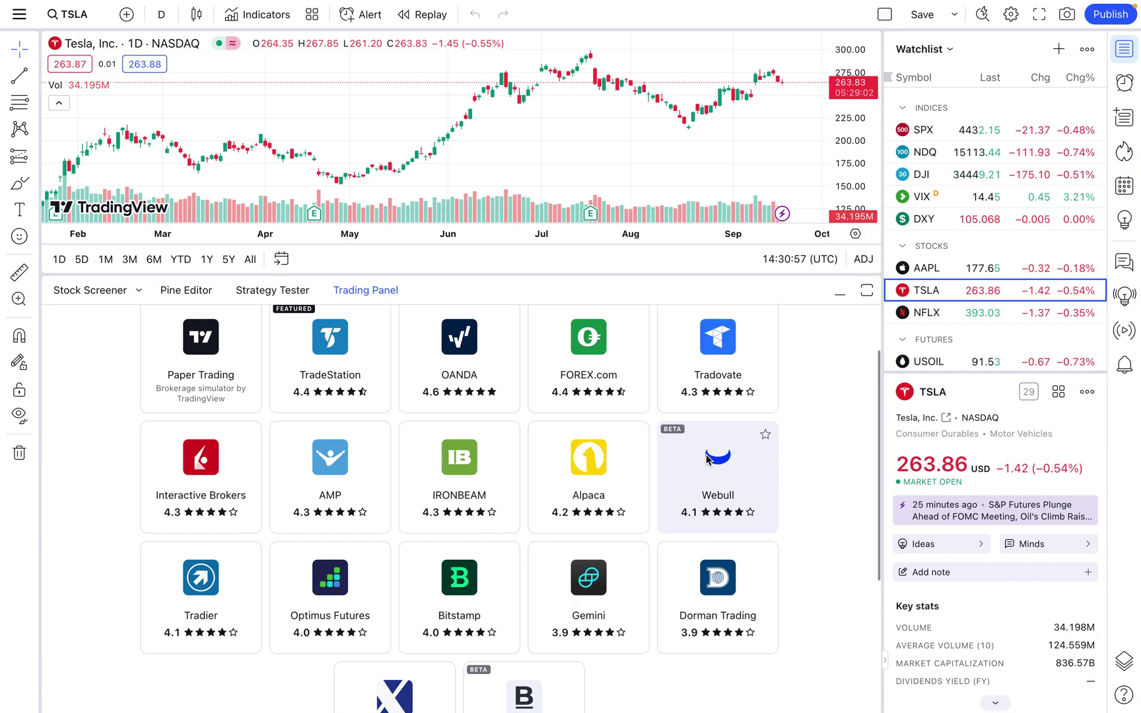
# Step: Switch to the desktop space with the Webull website
pyautogui.hotkey('ctrl', 'Up')
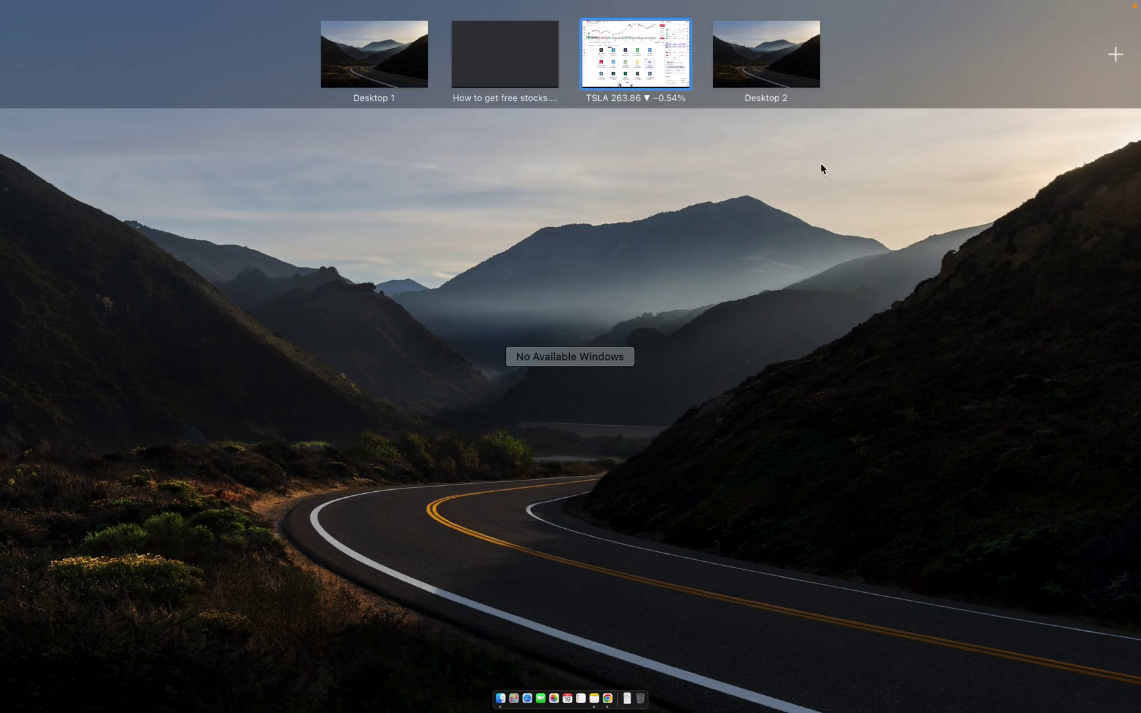
pyautogui.click(497, 75)
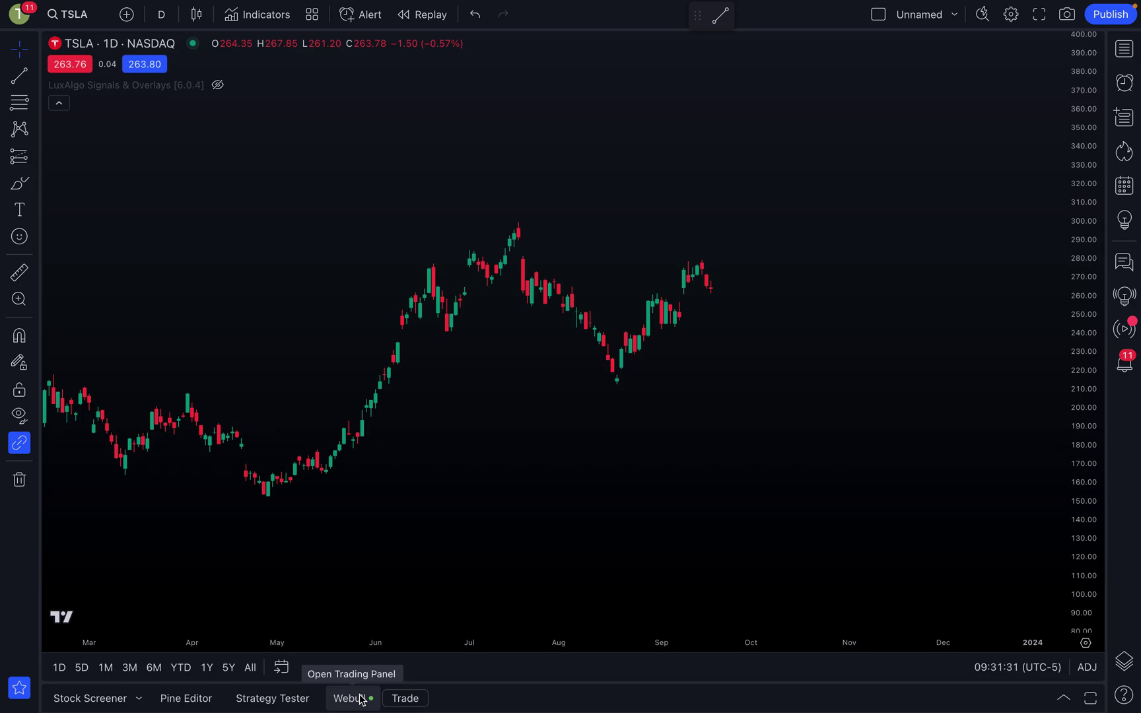
pyautogui.click(350, 698)
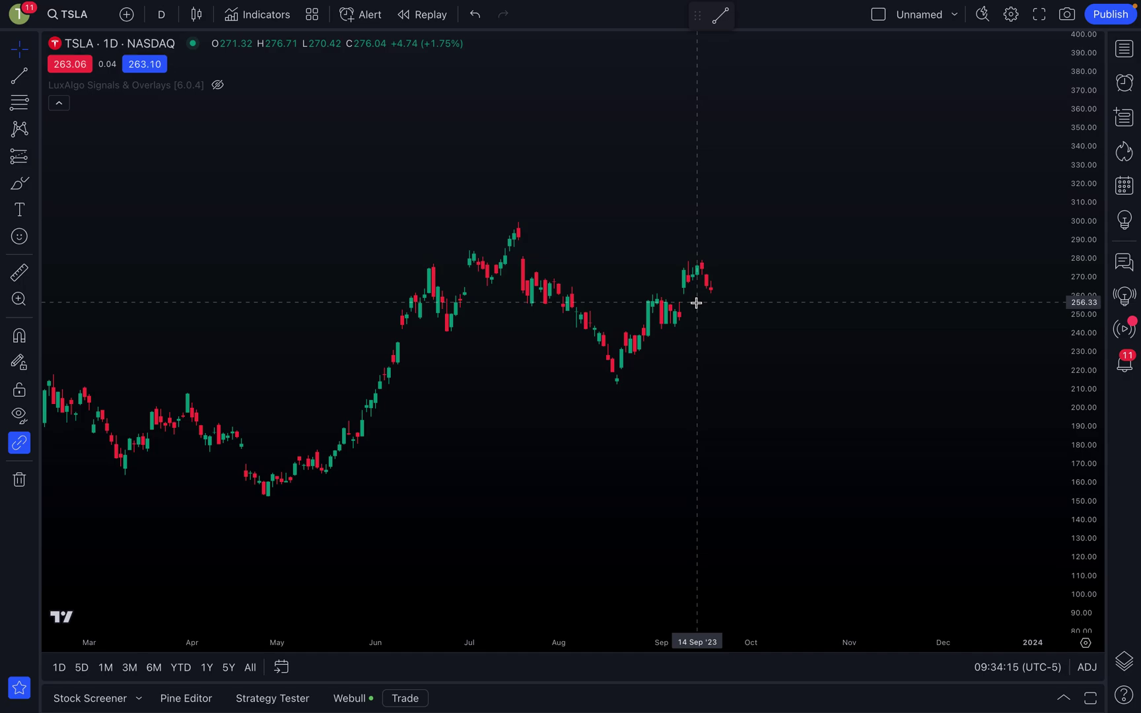
# Step: Start a new TSLA buy order at the 256.33 price level from the chart's context menu
pyautogui.rightClick(697, 303)
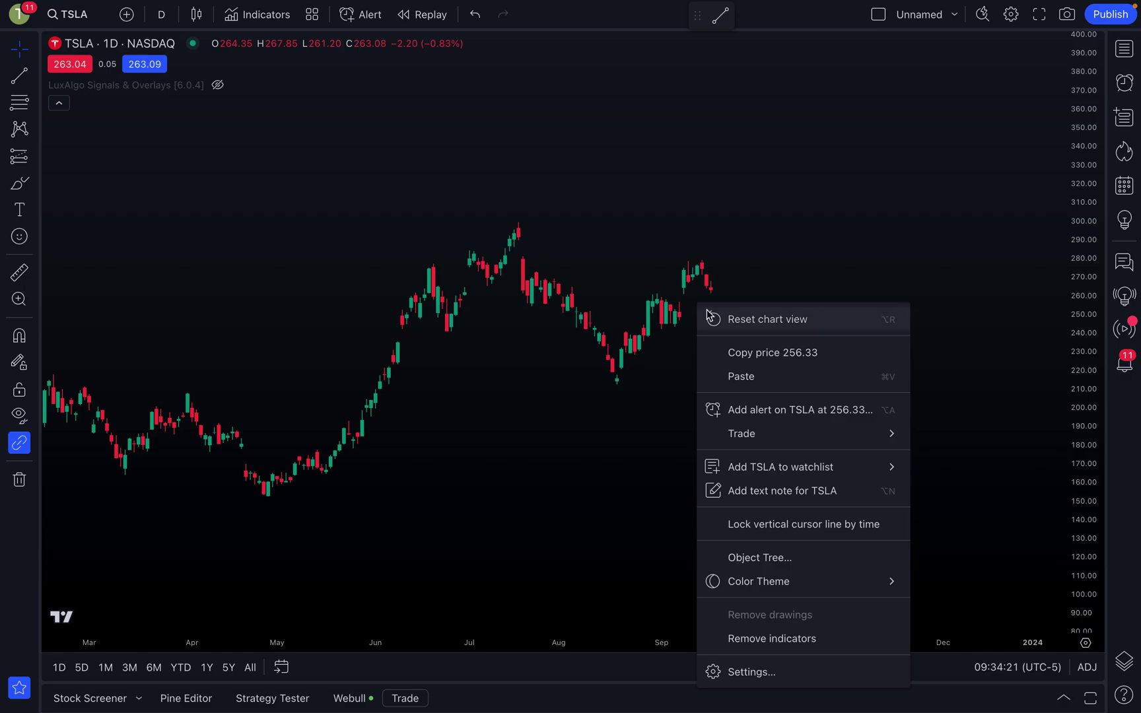
pyautogui.moveTo(764, 444)
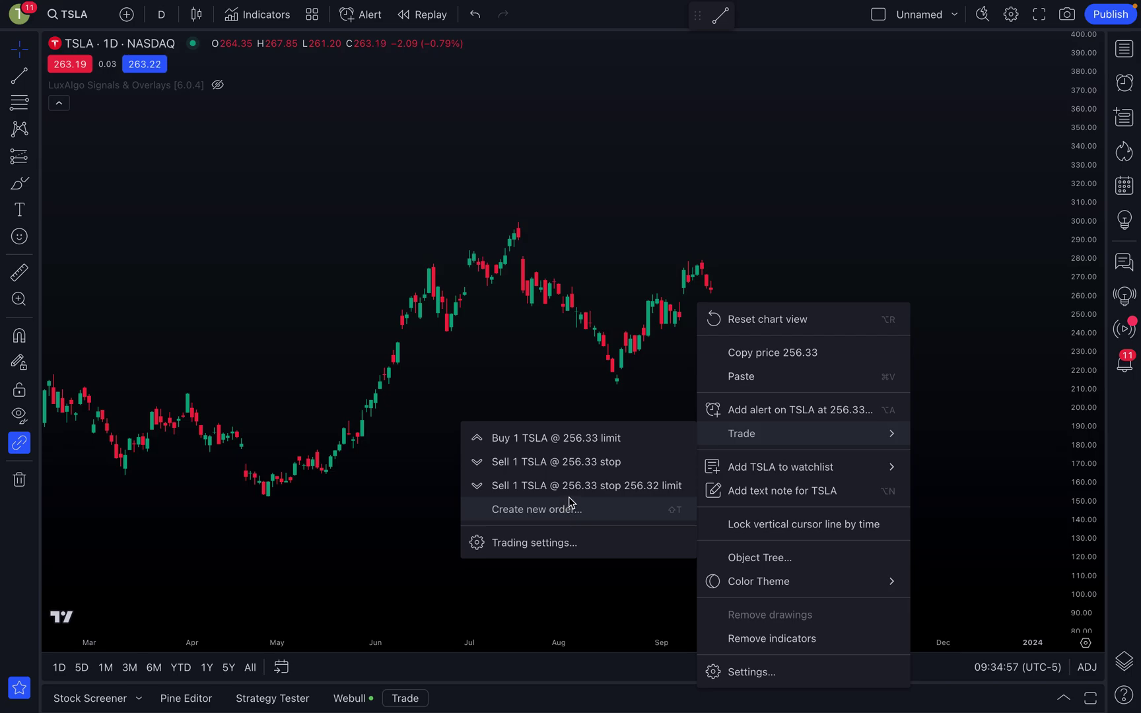
pyautogui.click(566, 438)
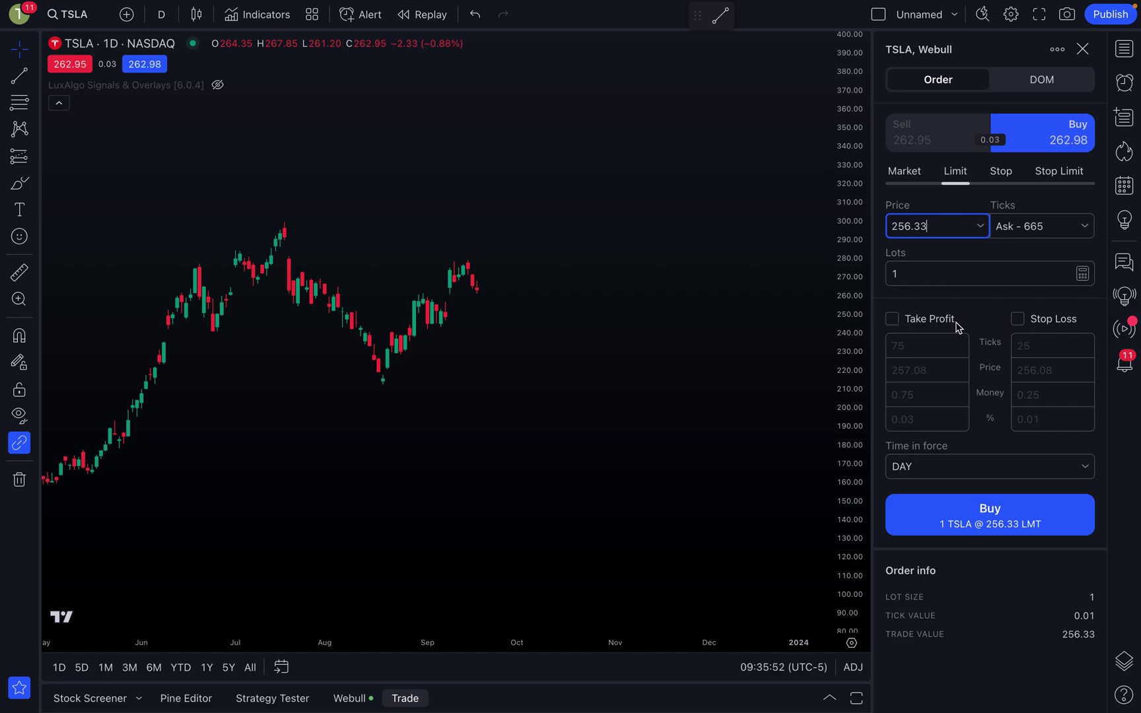
# Step: Enable Take Profit on the TSLA order and set it to 1%, targeting 279.64
pyautogui.click(900, 322)
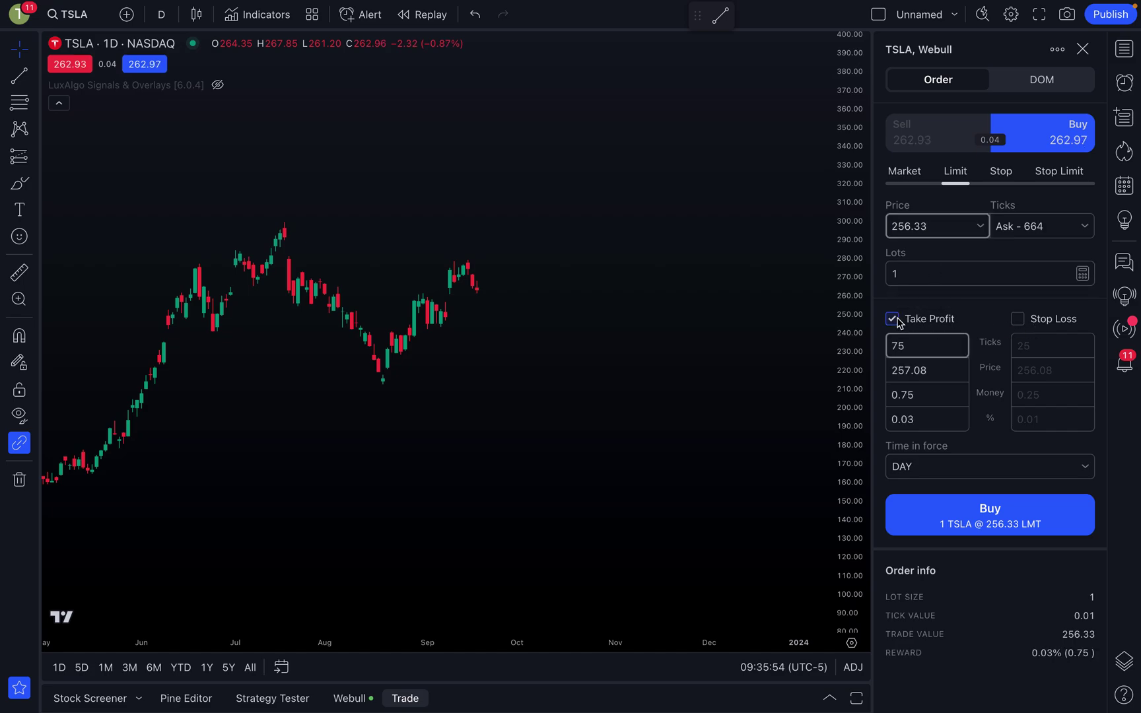
pyautogui.click(917, 420)
pyautogui.press('BackSpace')
pyautogui.press('BackSpace')
pyautogui.press('BackSpace')
pyautogui.press('BackSpace')
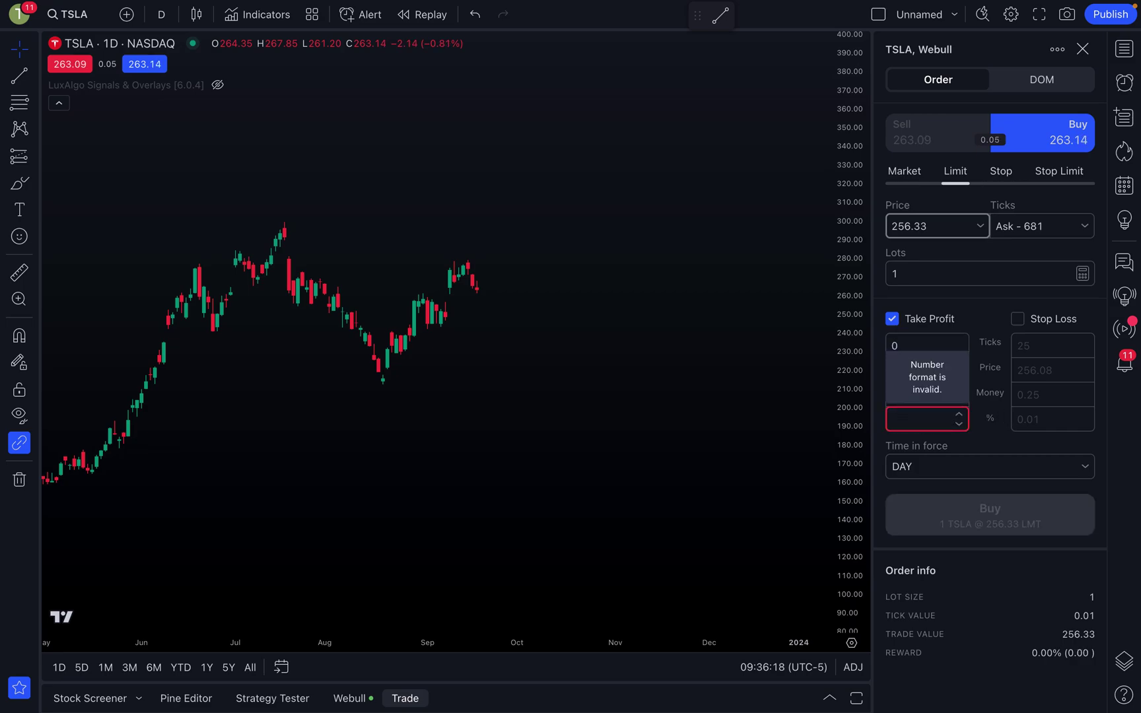
pyautogui.write('1')
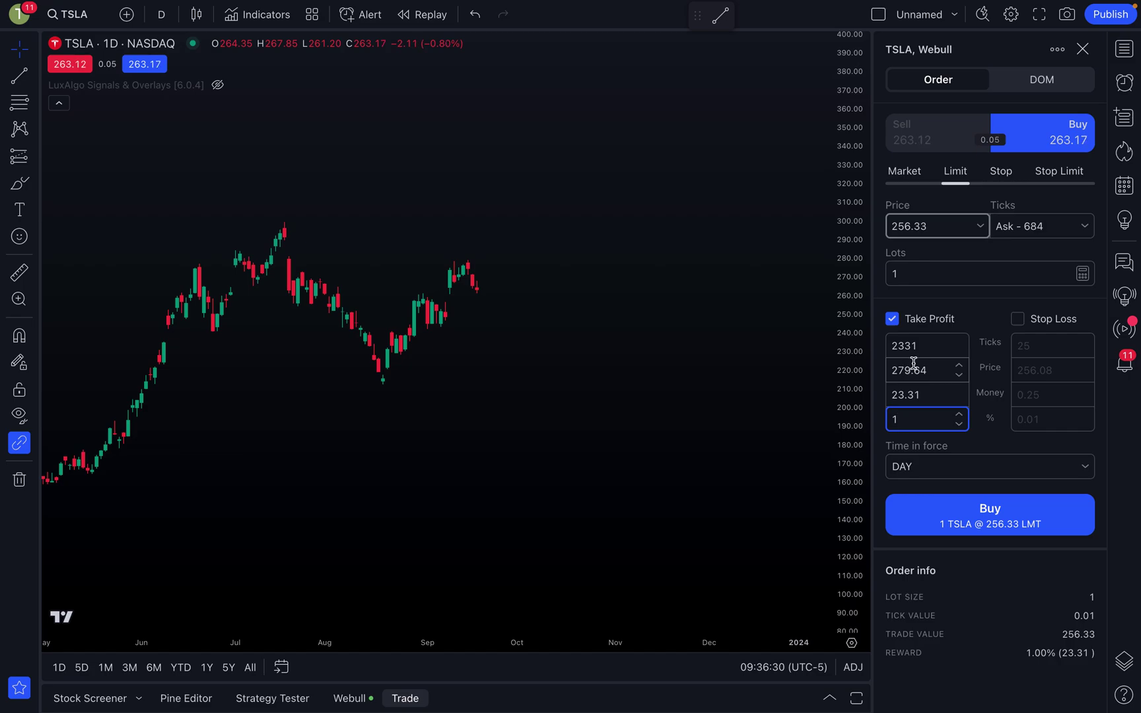
# Step: Enable Stop Loss and change its price from 256.08 to 255.00
pyautogui.click(1018, 320)
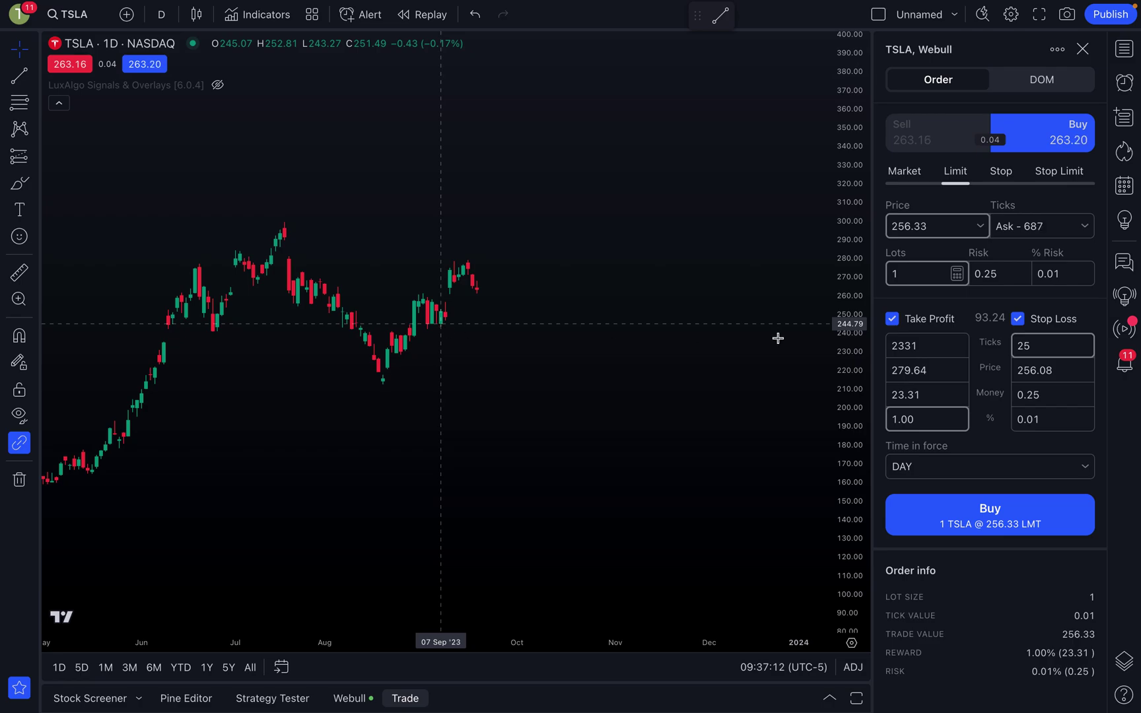
pyautogui.click(1055, 367)
pyautogui.moveTo(1055, 366); pyautogui.dragTo(1031, 368)
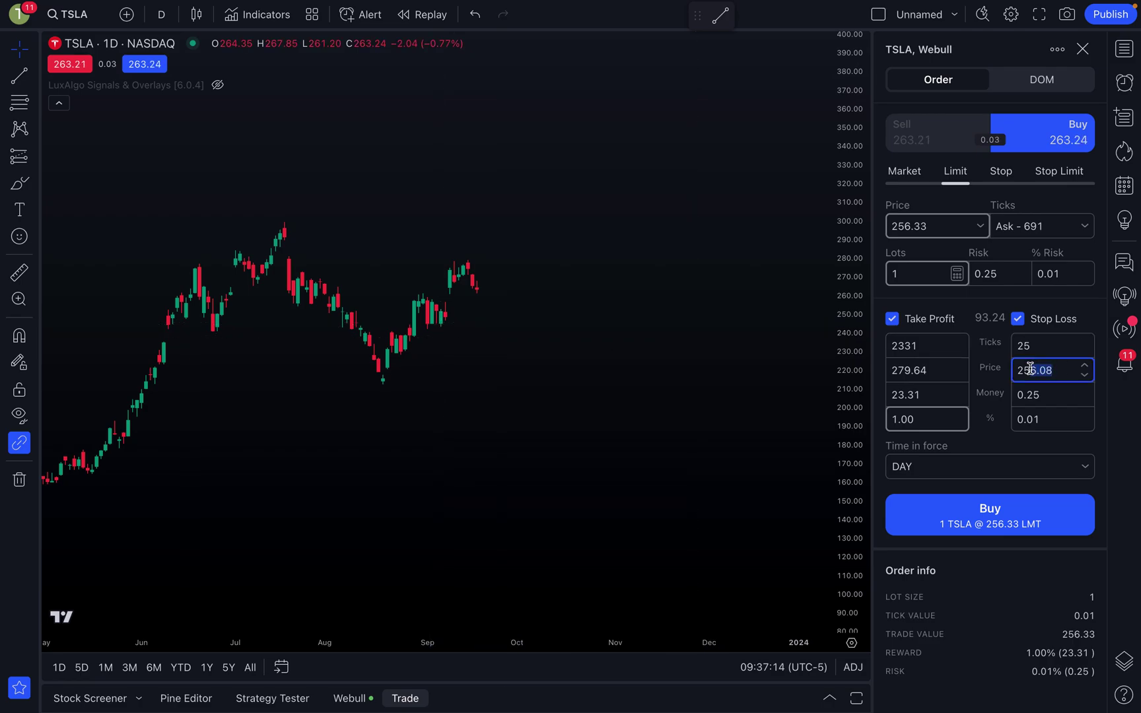
pyautogui.write('55')
pyautogui.click(1006, 434)
pyautogui.click(988, 479)
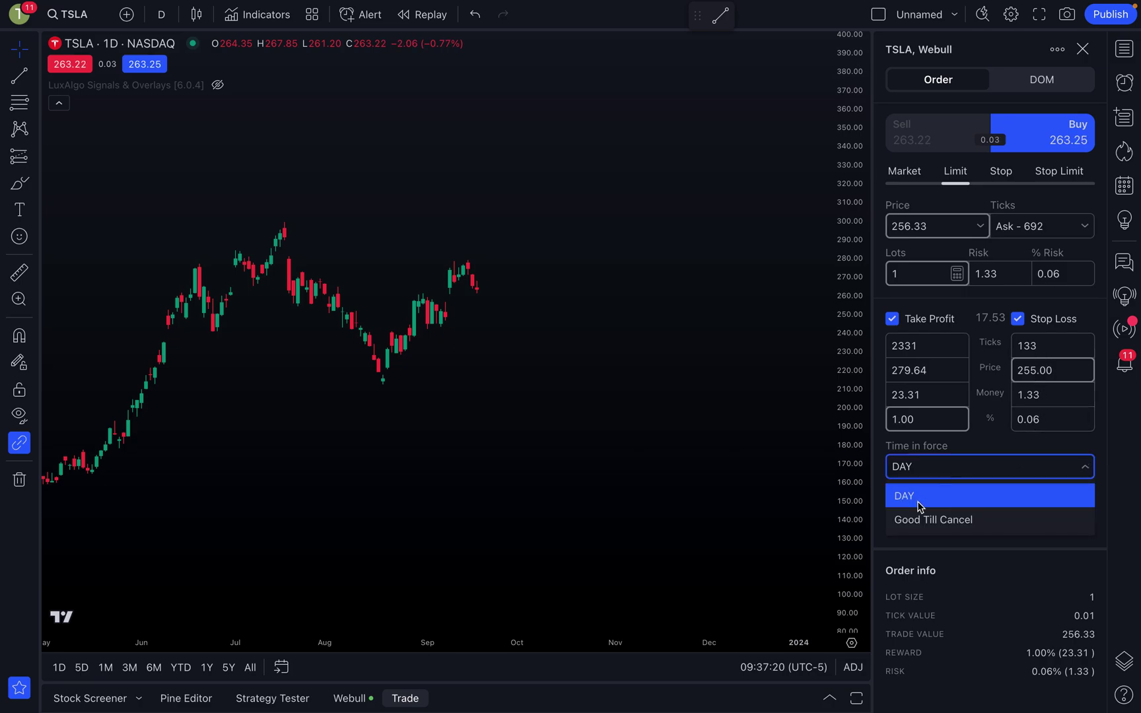
pyautogui.click(977, 451)
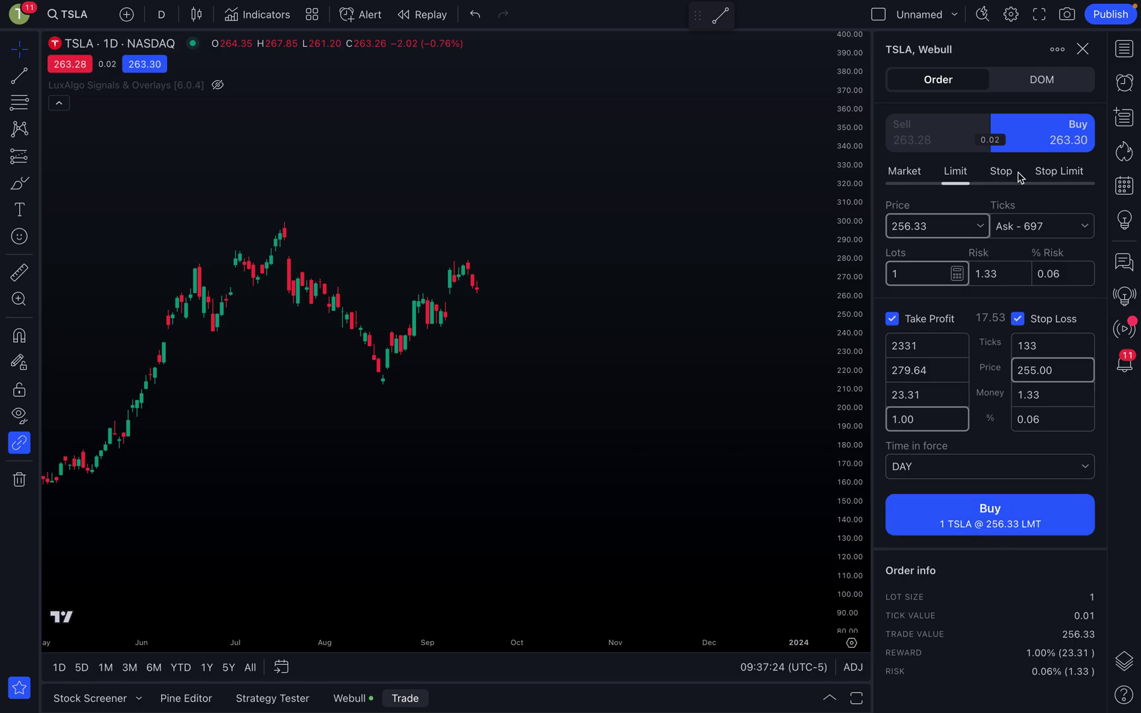
pyautogui.click(978, 511)
pyautogui.click(916, 275)
pyautogui.write('0')
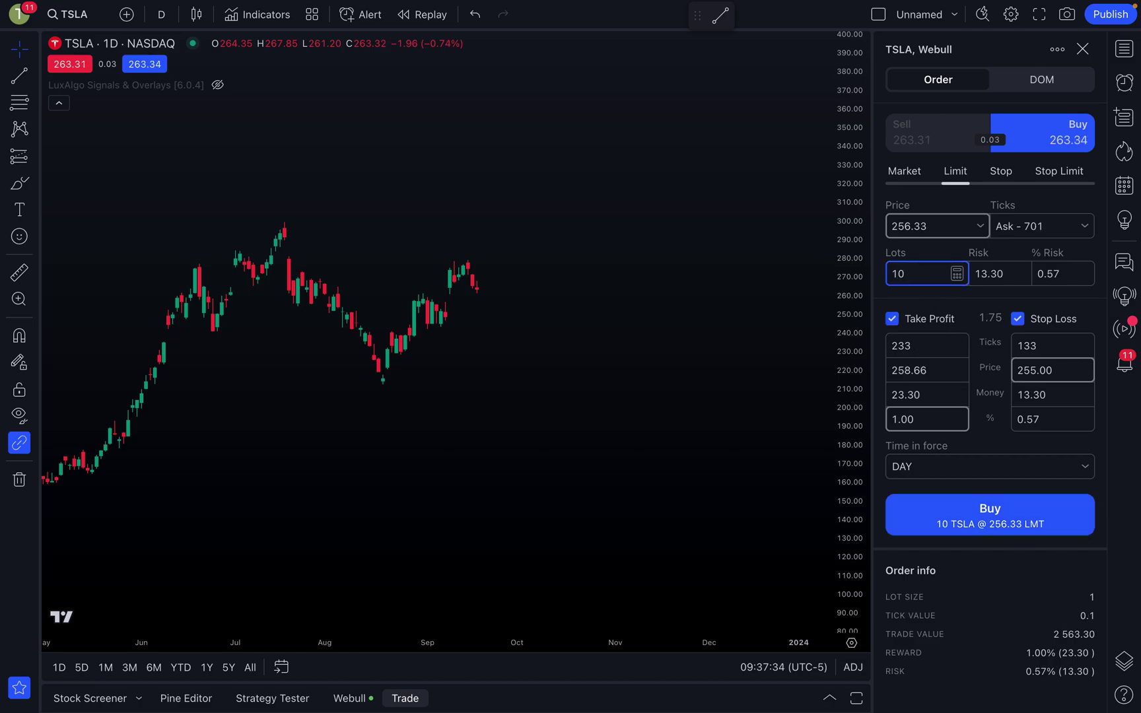
pyautogui.write('0')
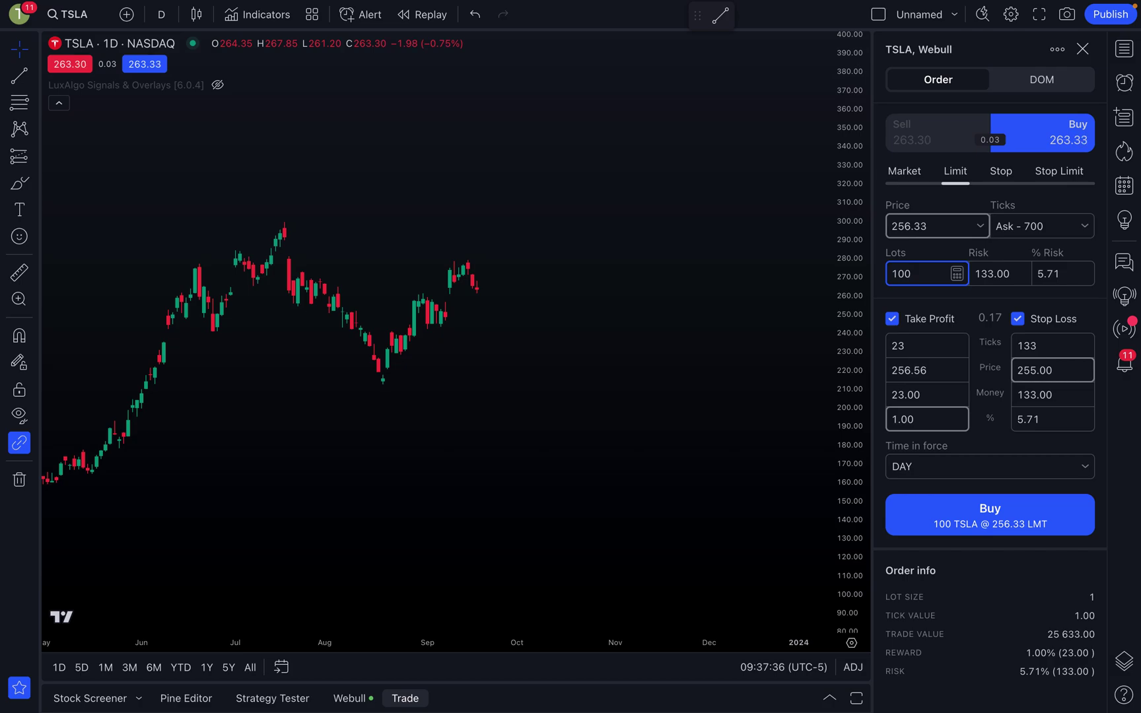
pyautogui.press('BackSpace')
pyautogui.press('BackSpace')
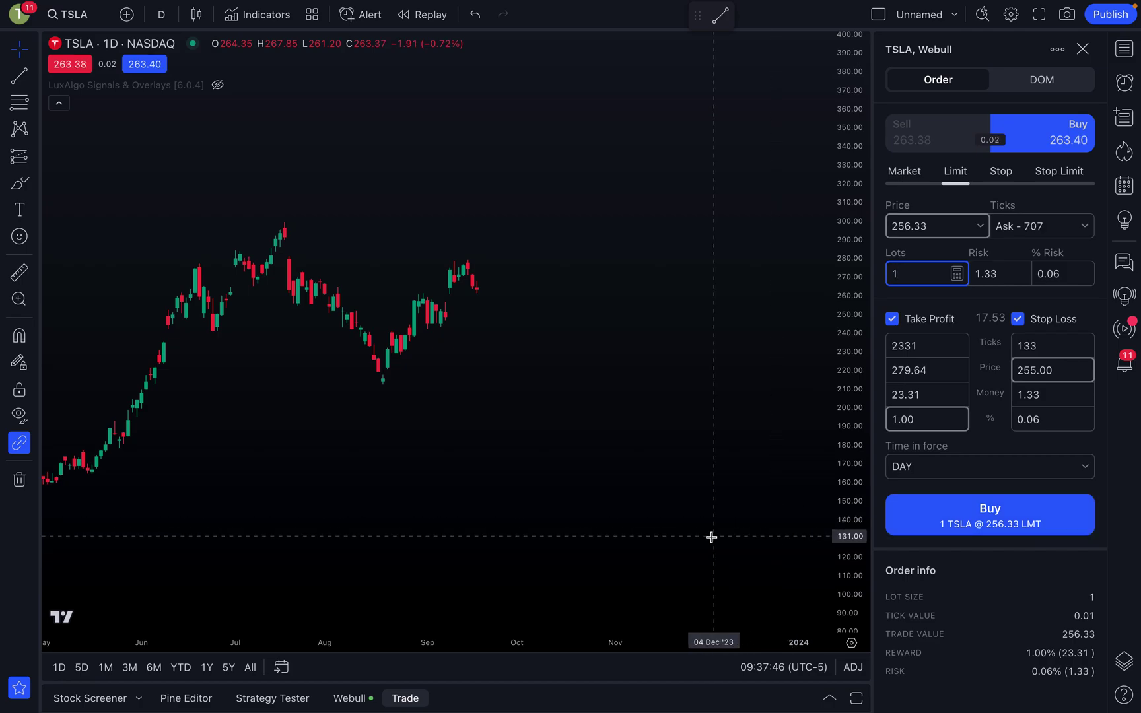
pyautogui.moveTo(542, 457); pyautogui.dragTo(620, 459)
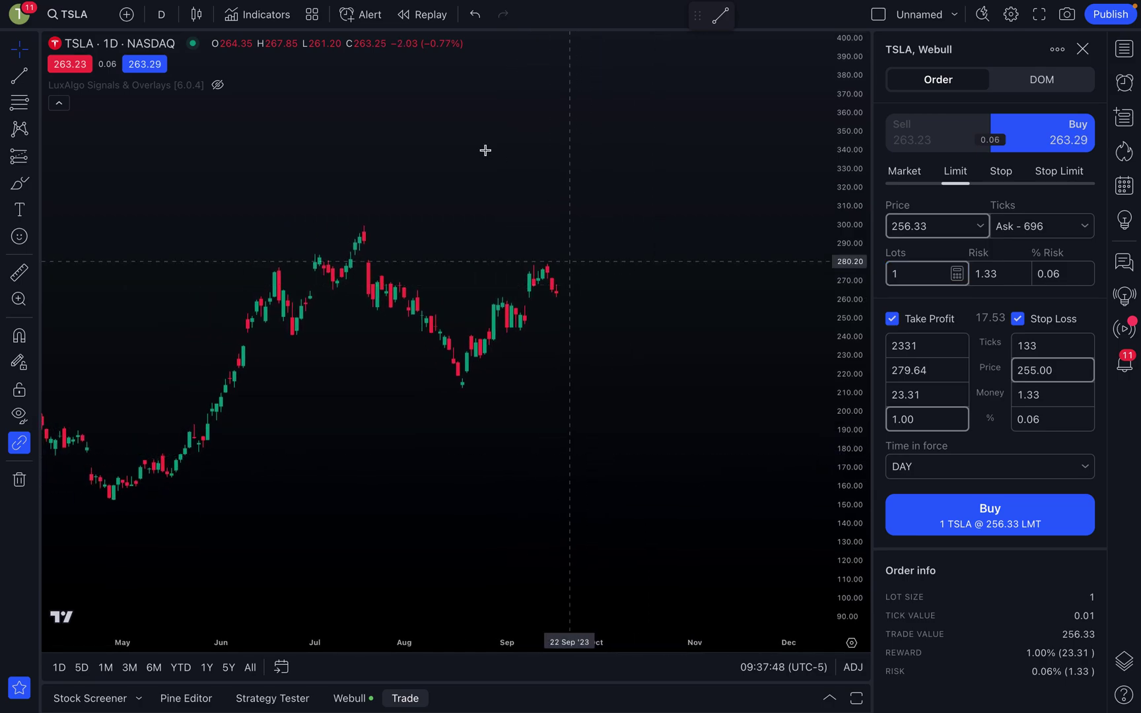